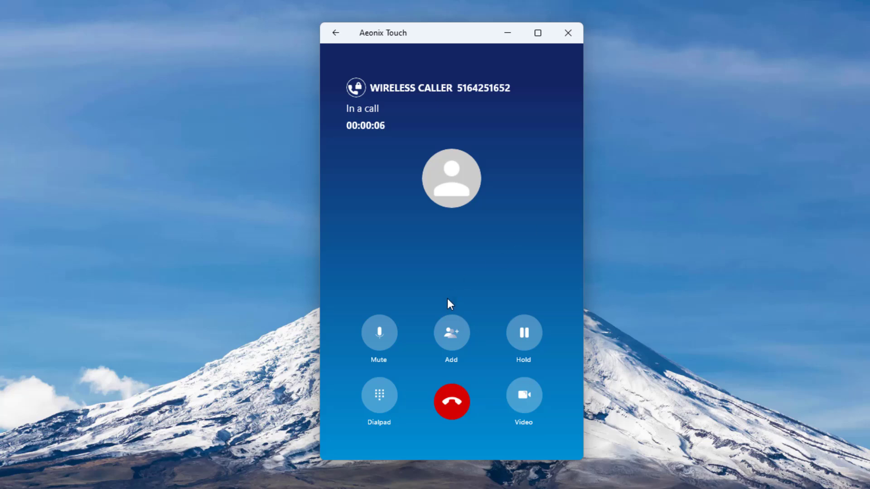
Step: Transfer the wireless caller to Tech1 at extension 2003 through a Favorites audio call
click(452, 335)
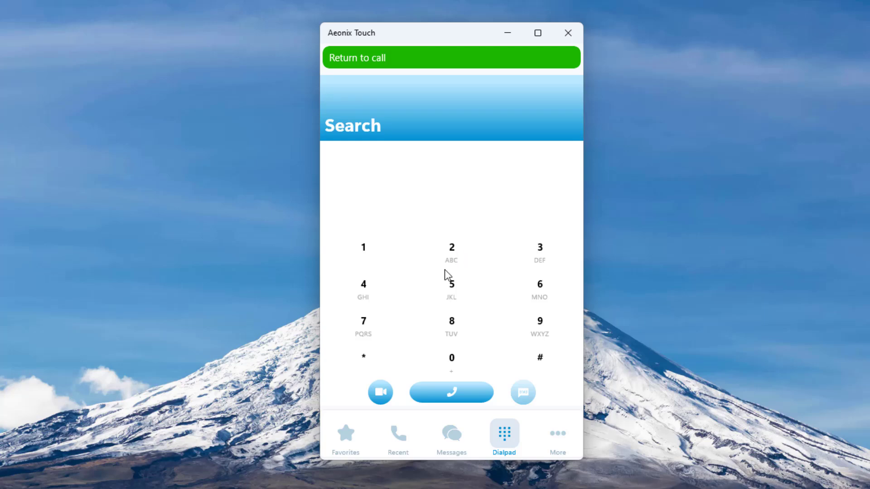
click(344, 443)
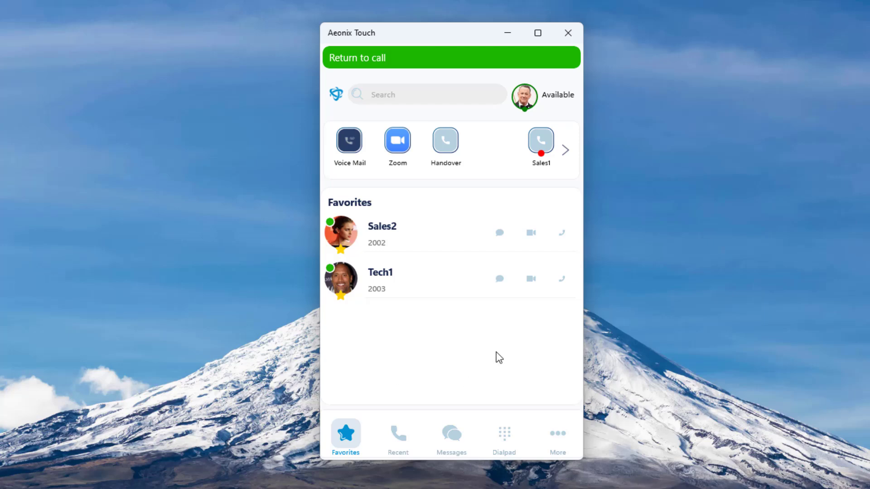
click(562, 280)
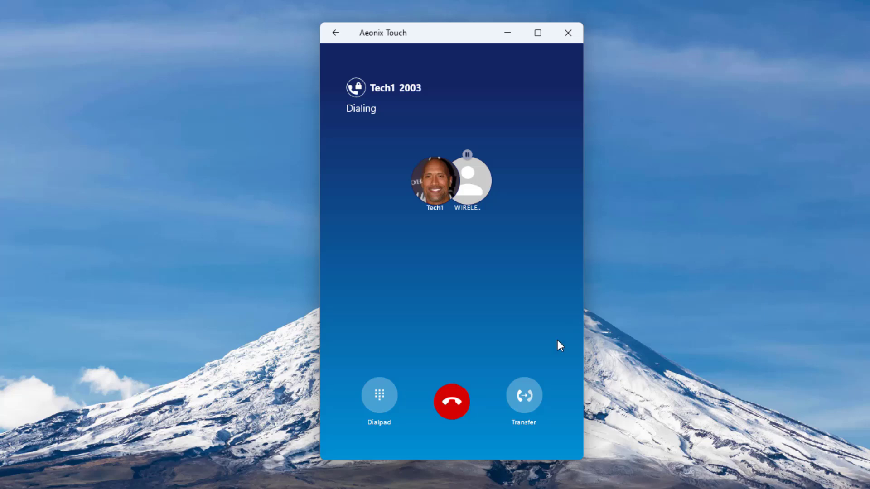
click(525, 398)
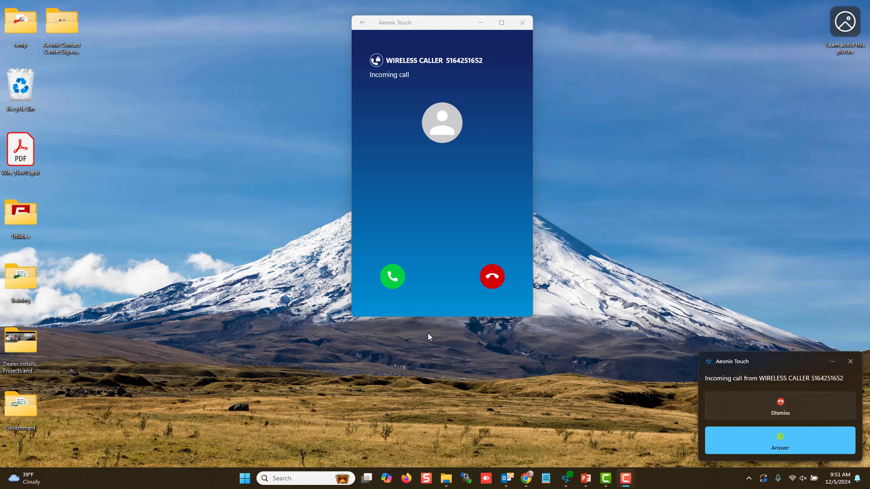
Step: Answer the wireless caller, audio-call Sales2 from Favorites, and merge both into a conference
click(393, 277)
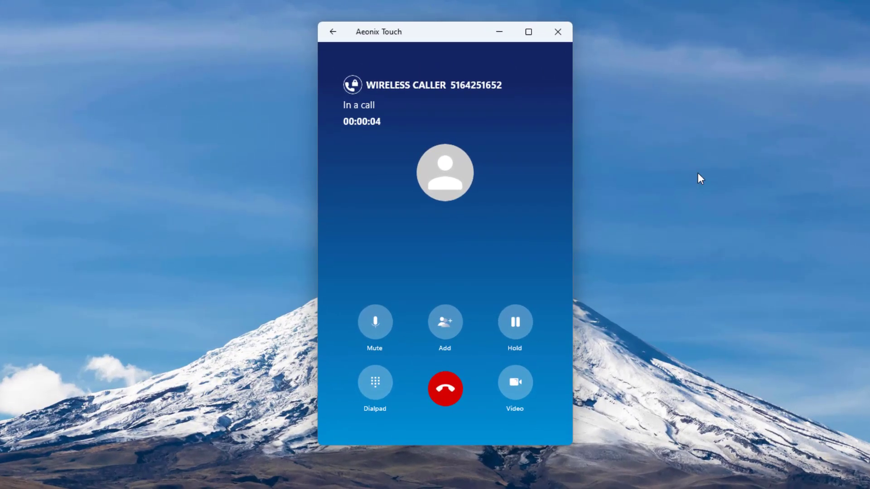
click(450, 327)
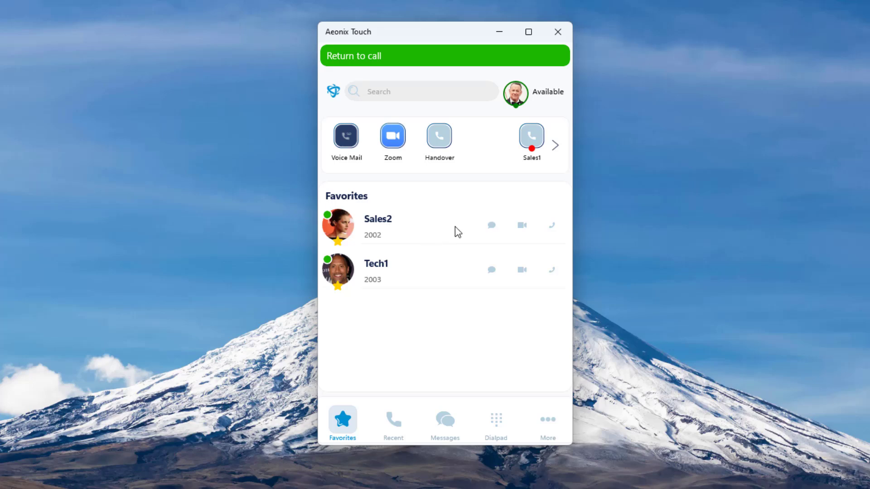
click(553, 227)
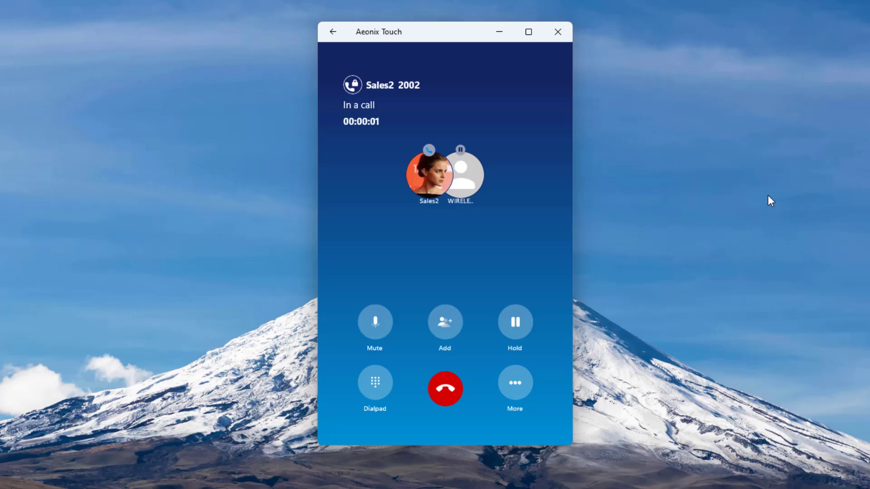
click(515, 388)
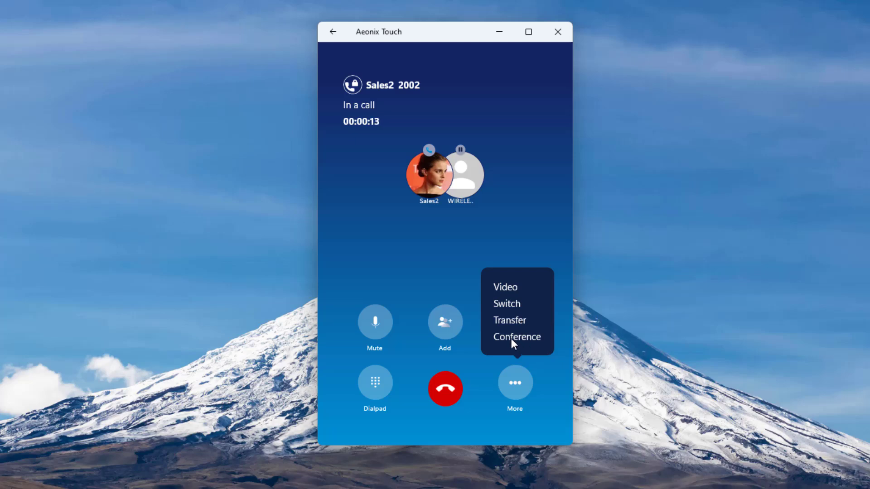
click(513, 338)
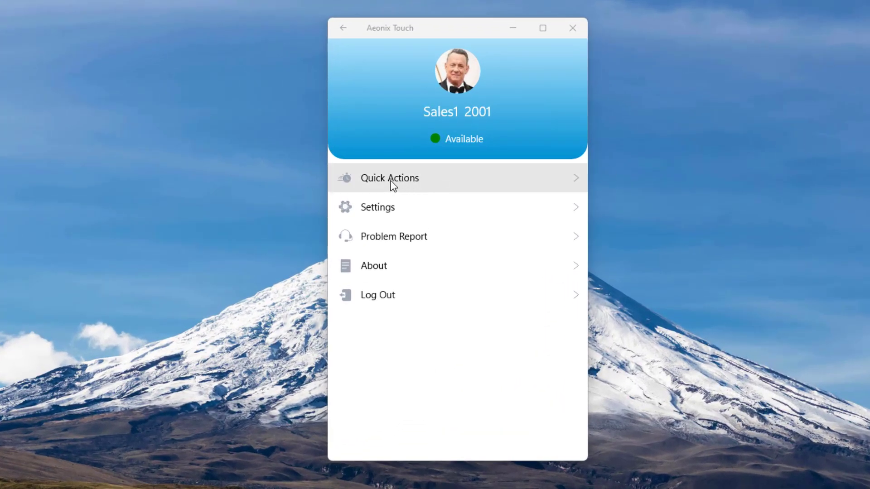
Step: Create a quick action with number 2002 and label Sales2
click(391, 185)
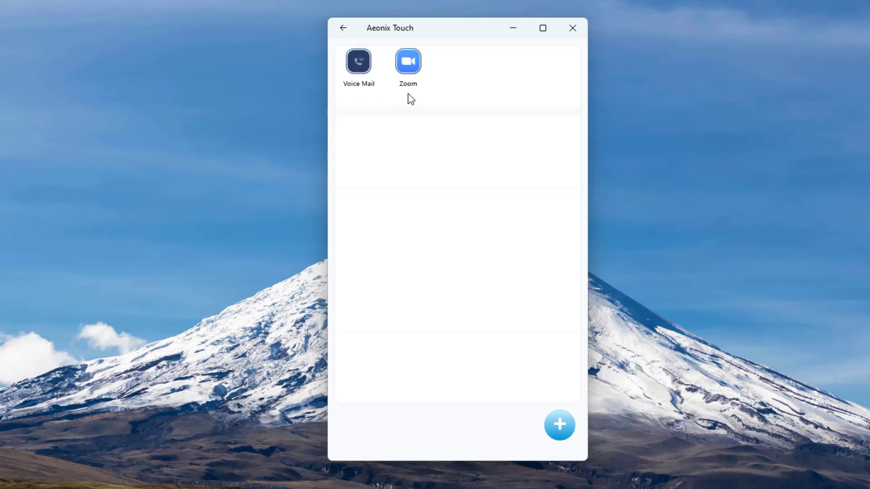
click(560, 427)
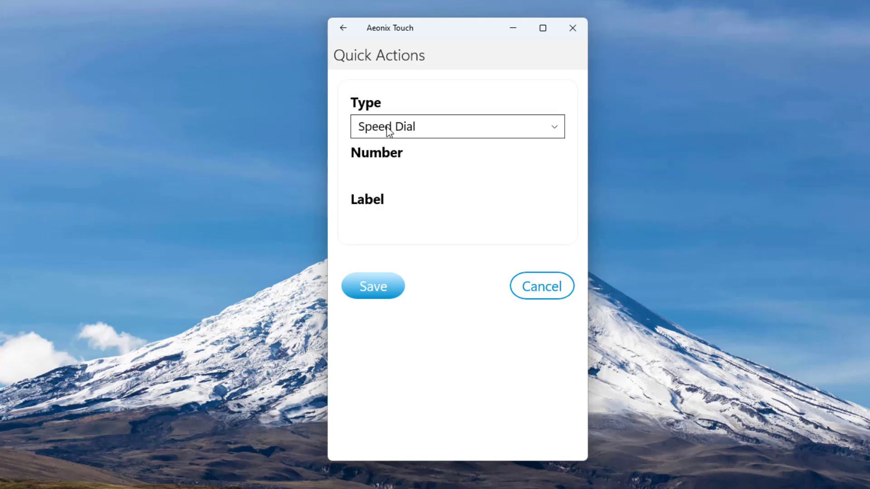
click(378, 177)
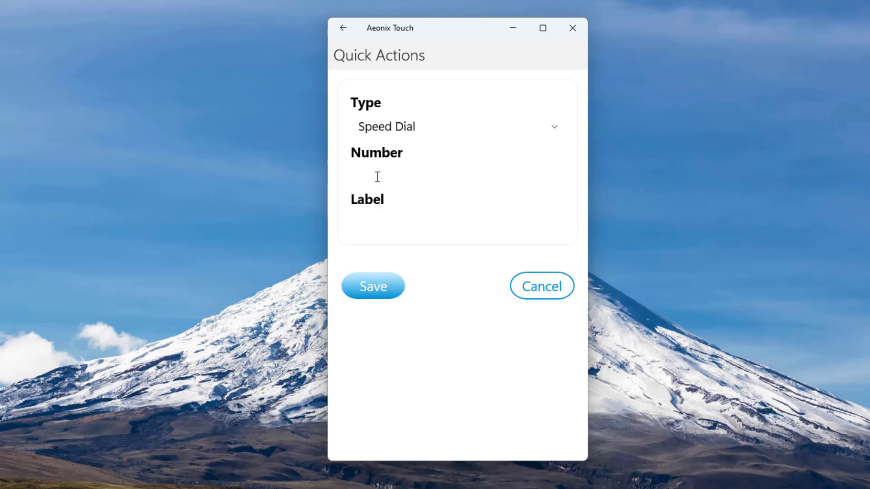
text(2002)
click(359, 226)
text(Sales2)
click(382, 294)
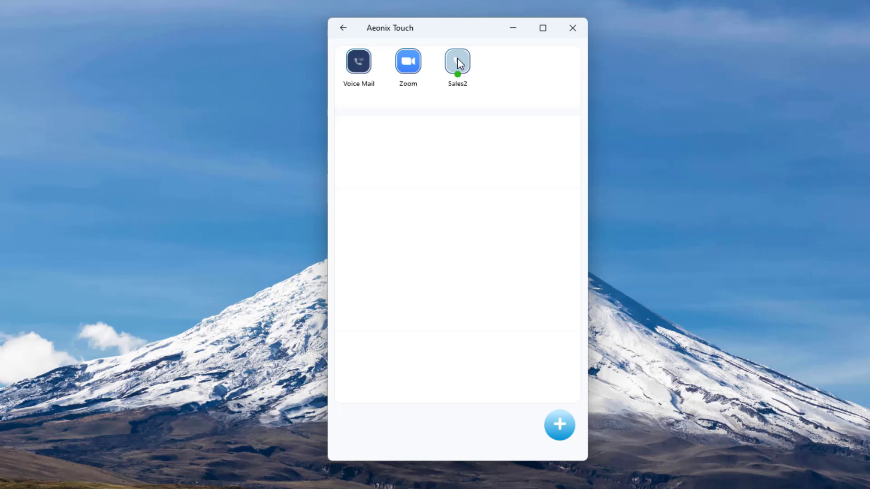
click(458, 58)
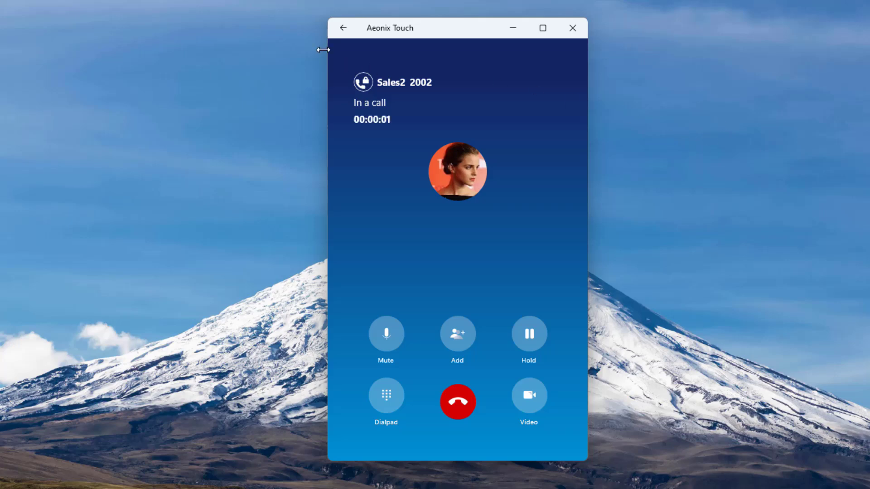
click(343, 28)
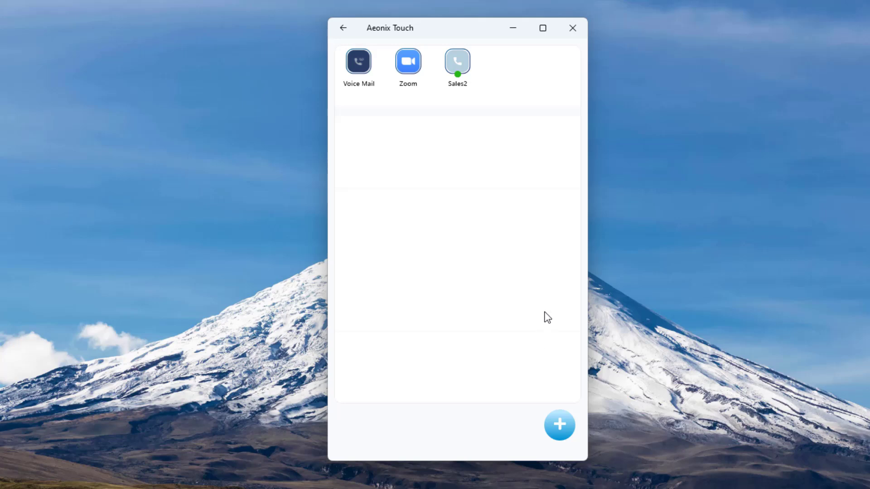
Step: Save a Rock - Tech1 speed dial with the wireless caller's phone number, then call from it
click(560, 425)
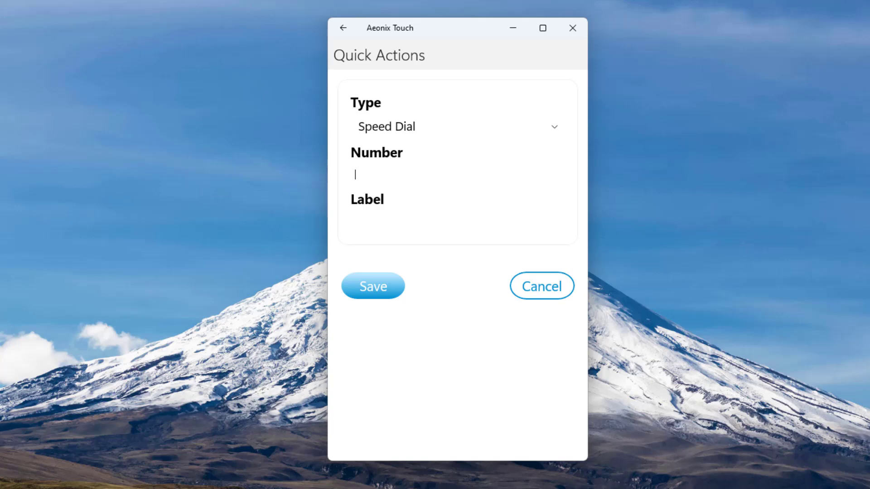
click(426, 222)
text(Rock - Tech)
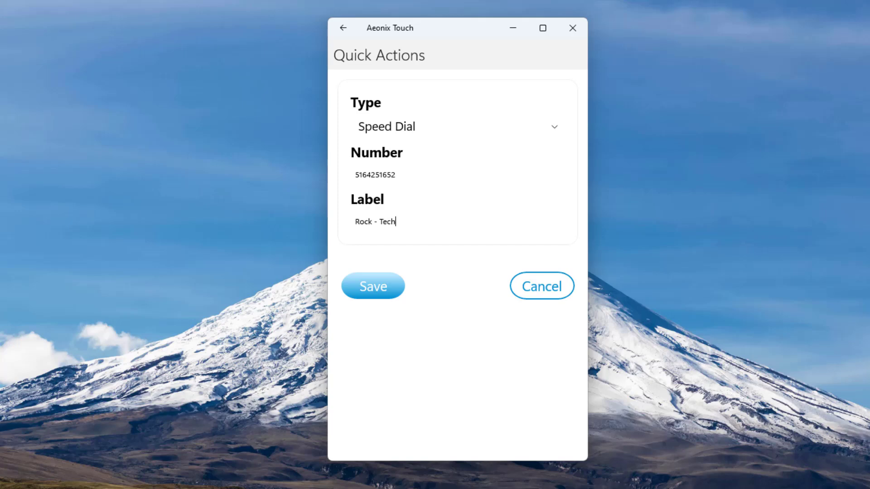
text(1)
click(375, 279)
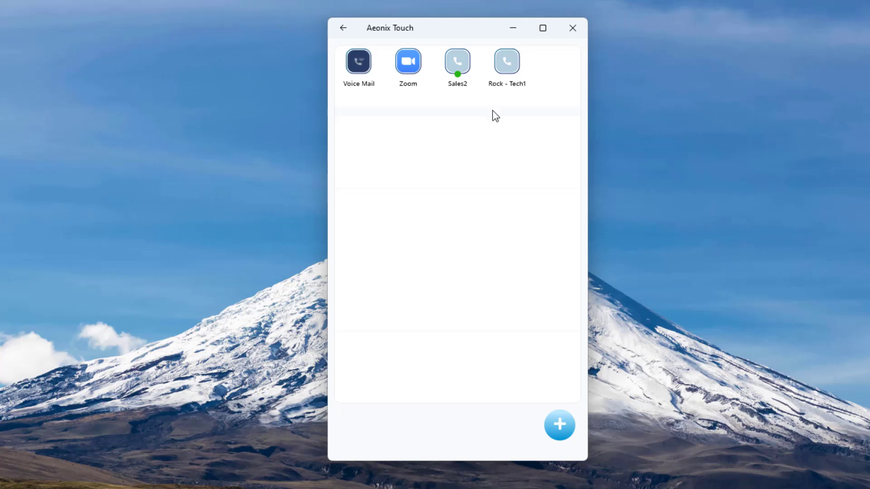
click(511, 62)
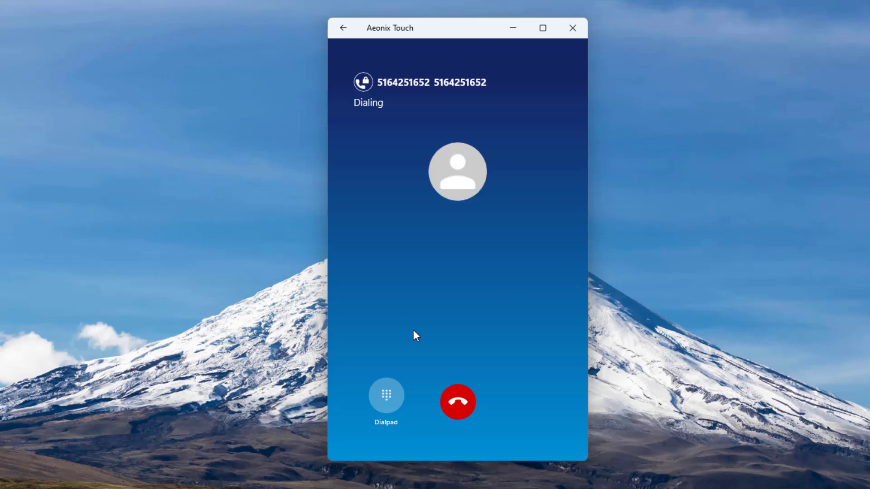
Step: Hang up the Rock - Tech1 test call
click(462, 412)
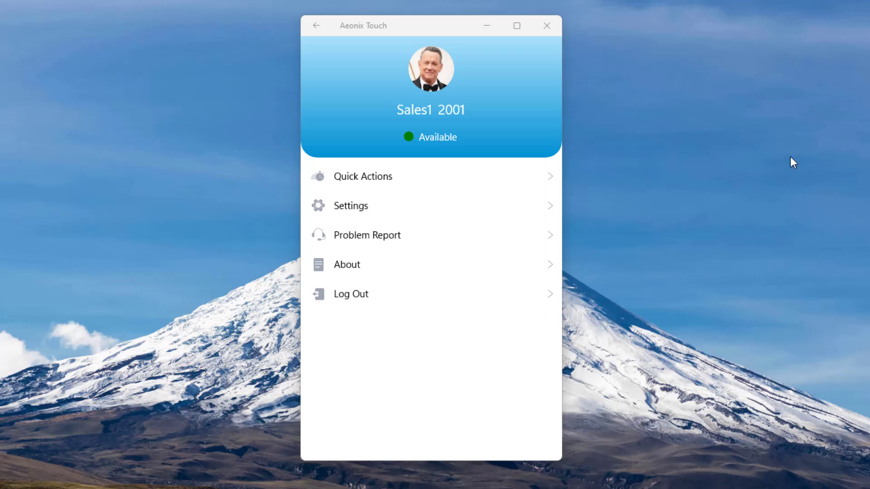
Step: Create a Handover quick action for #7711 and place a call from it
click(374, 187)
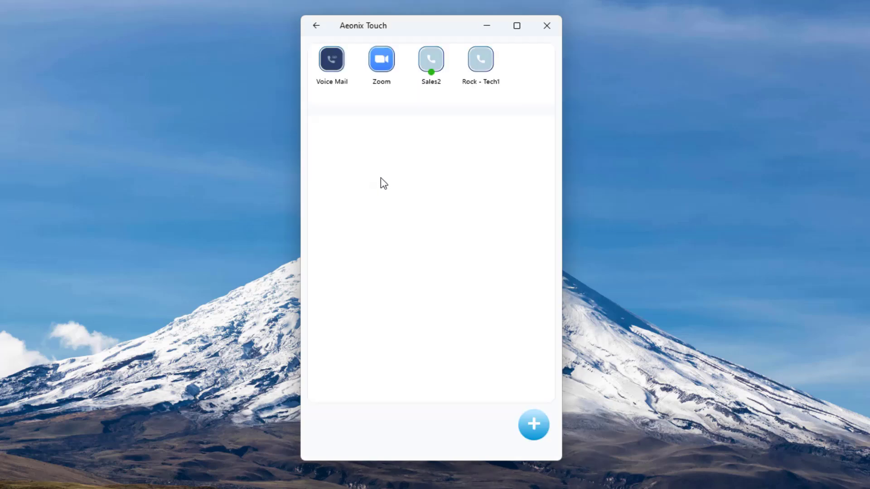
click(535, 426)
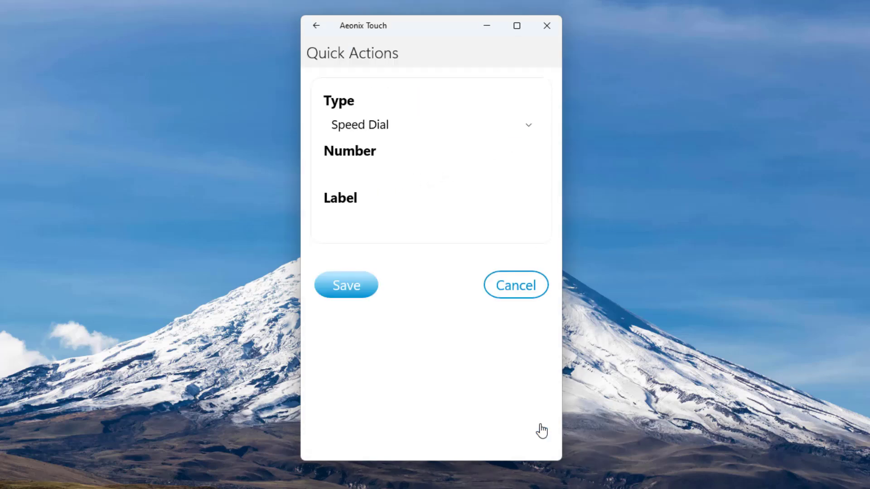
click(345, 169)
text(#7711)
click(340, 220)
text(Handover)
click(347, 285)
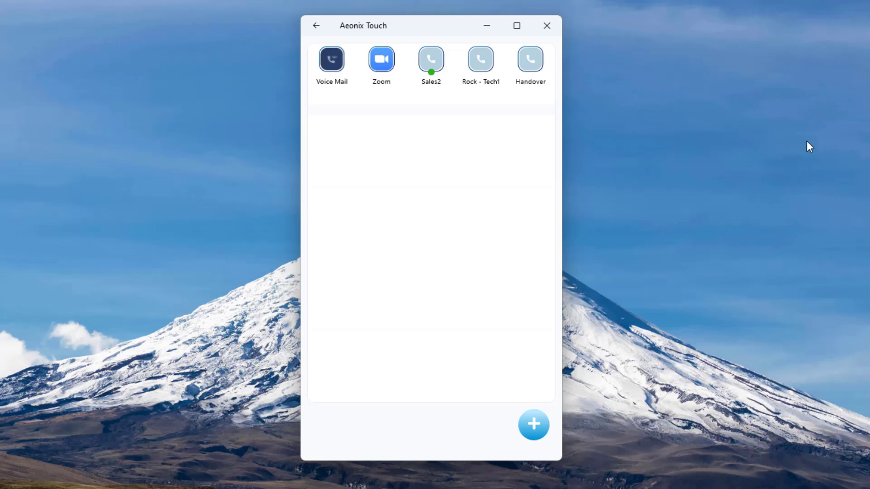
click(529, 60)
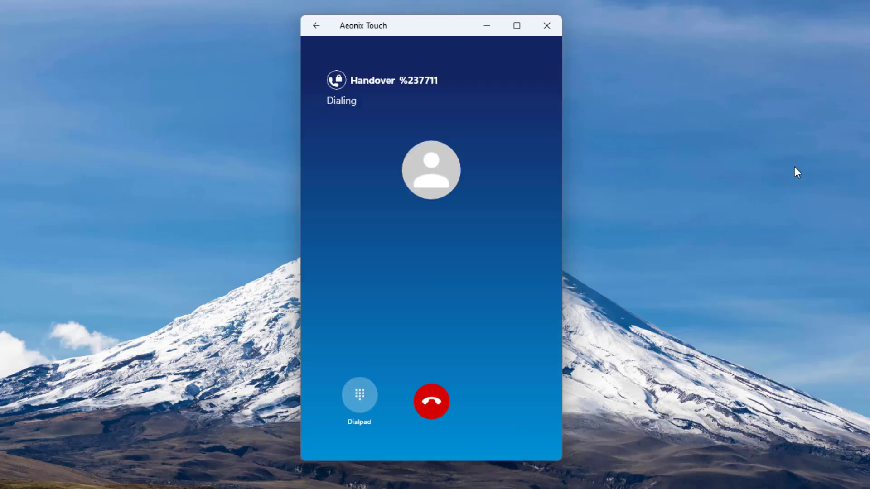